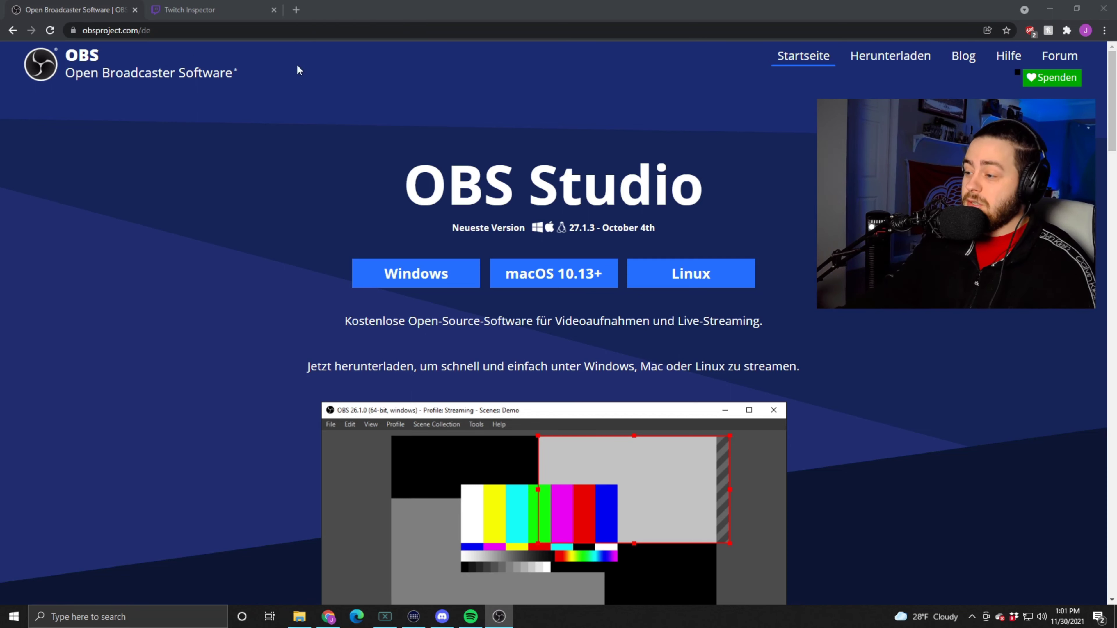
Download the OBS Studio 27.1.3 Windows installer from obsproject.com, then show the desktop.
click(789, 168)
scroll(788, 169, down, 1)
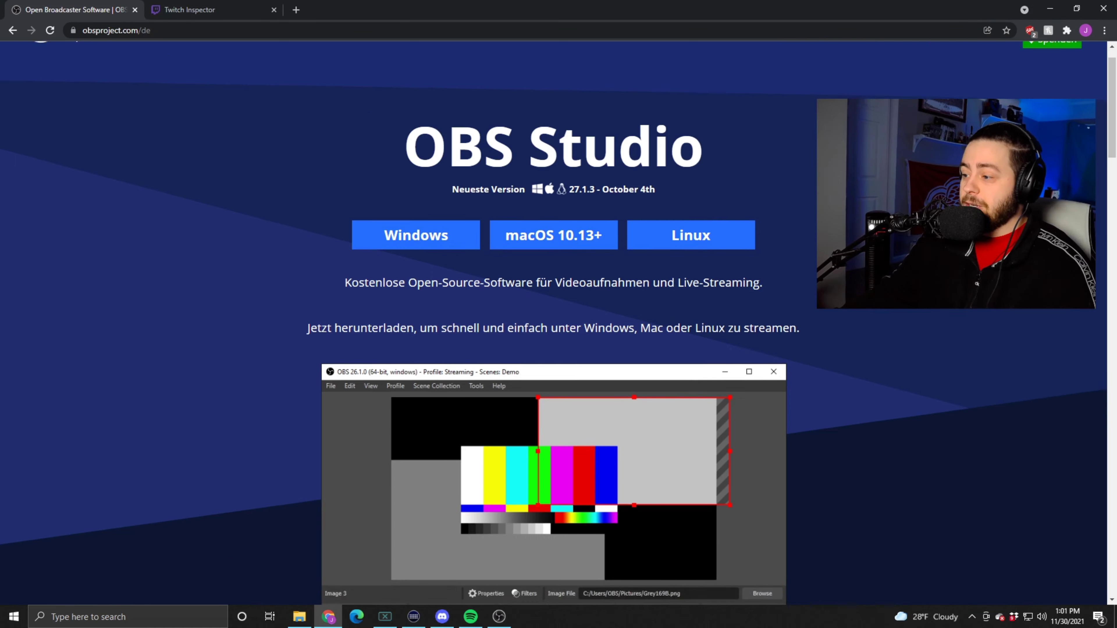
scroll(788, 170, up, 1)
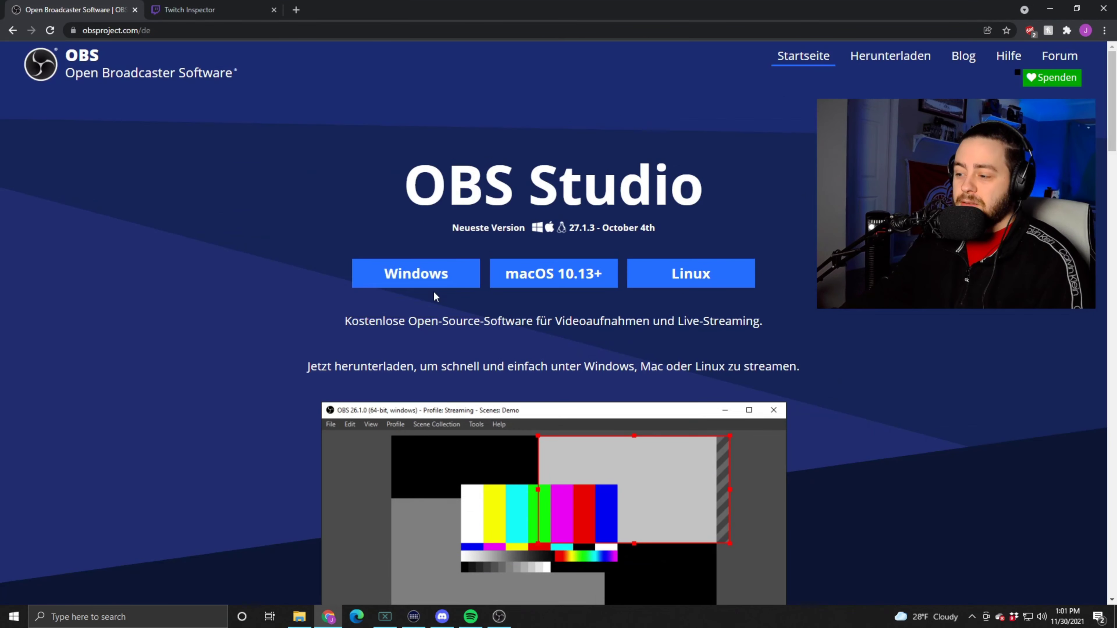
click(405, 276)
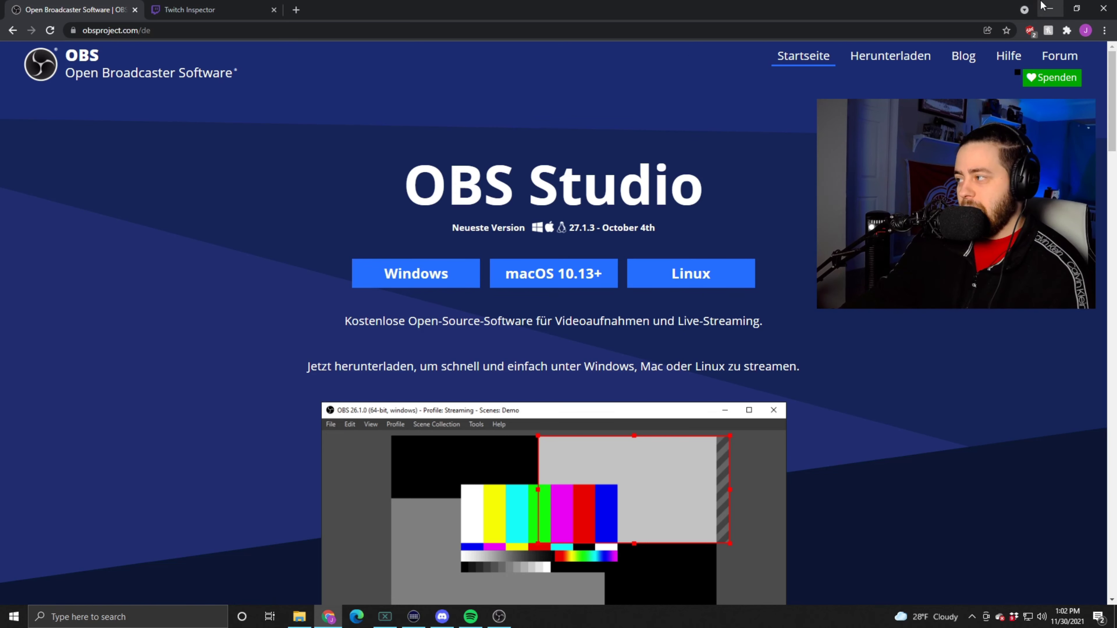
key(super+d)
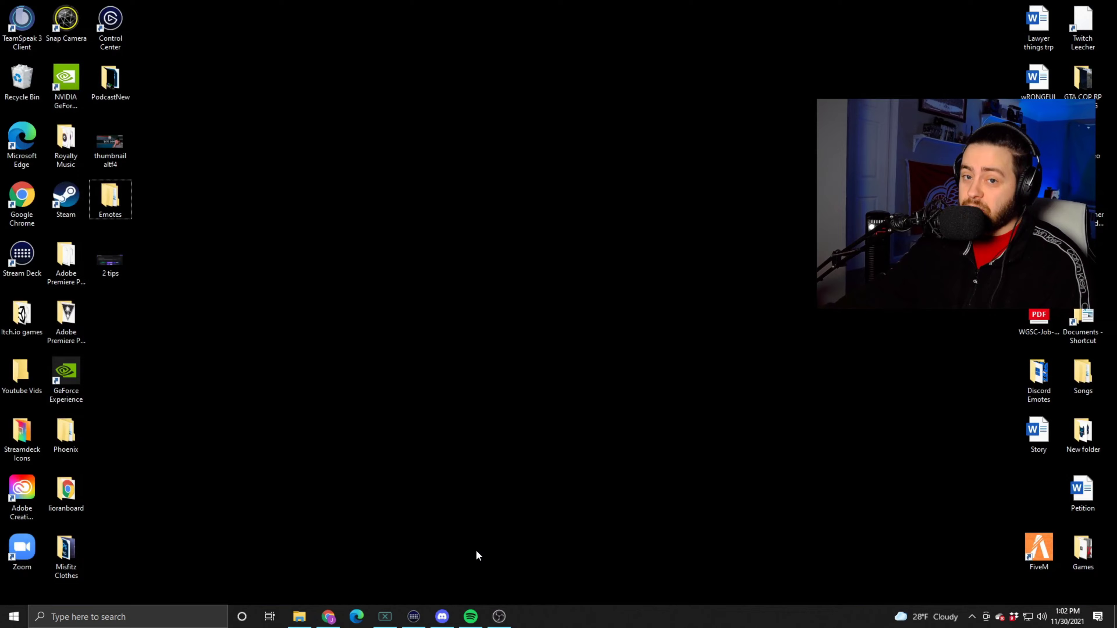
Restore the running OBS Studio 27.1.3 window from the taskbar.
click(499, 617)
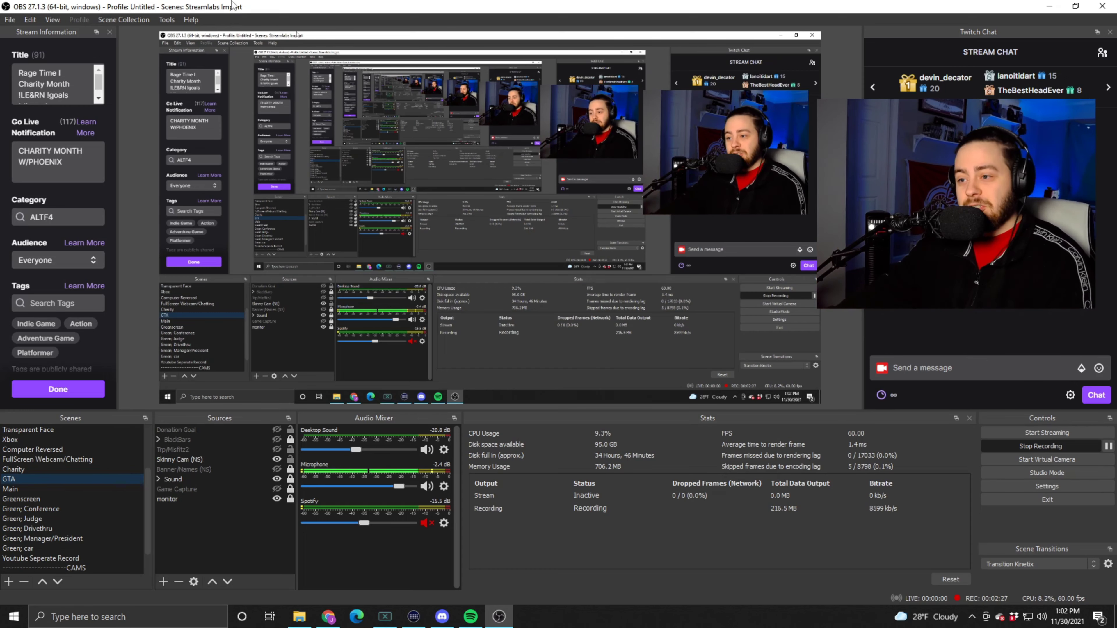
Import all seven detected Streamlabs scene collections, including Phoenix_Actual, via Scene Collection > Import.
click(117, 20)
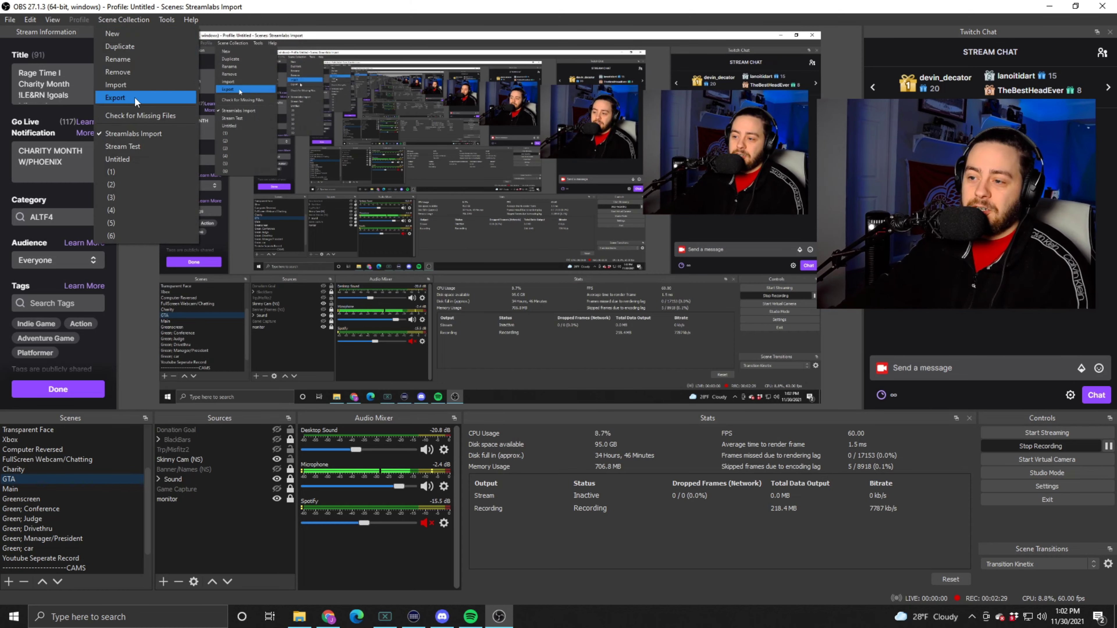
click(137, 83)
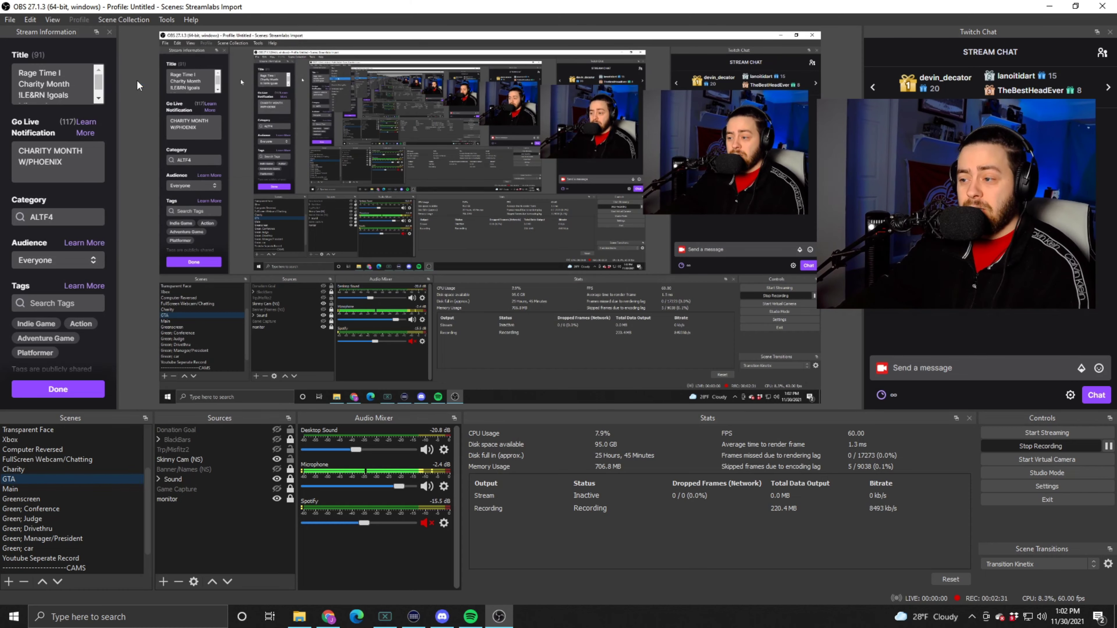
drag(412, 182, 400, 159)
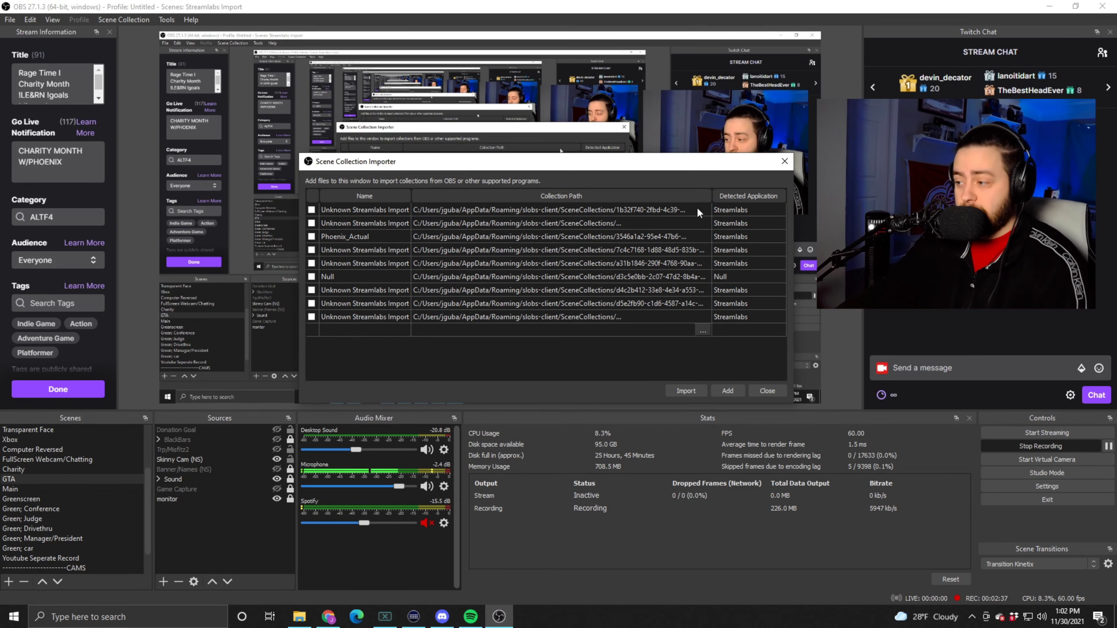
click(311, 210)
click(311, 223)
click(312, 237)
click(311, 250)
click(311, 263)
click(312, 276)
click(311, 290)
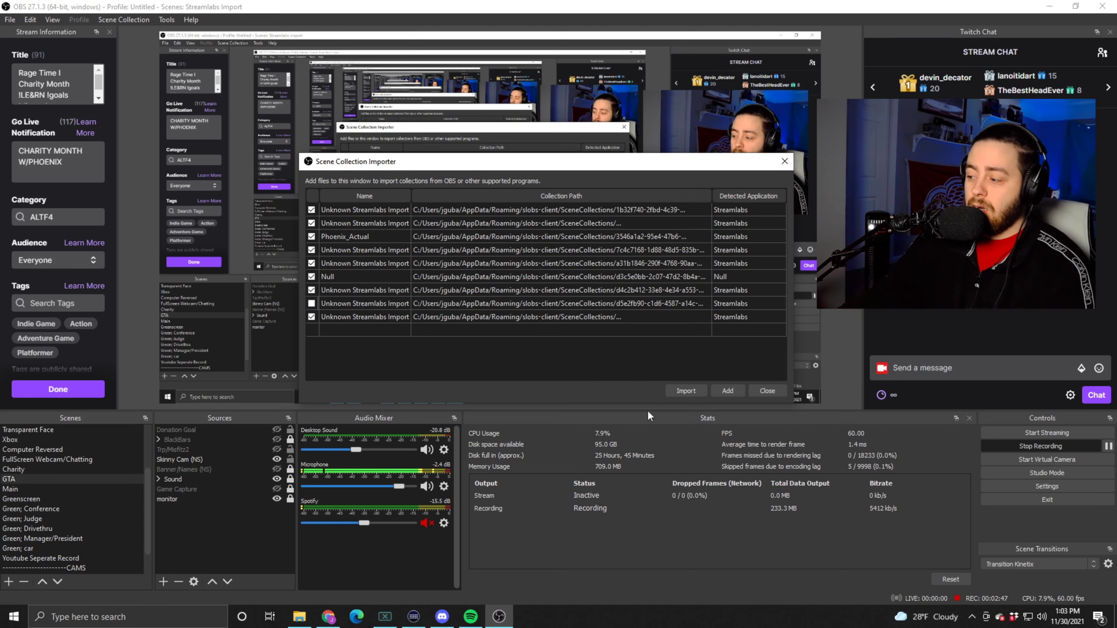
click(687, 391)
scroll(85, 474, down, 1)
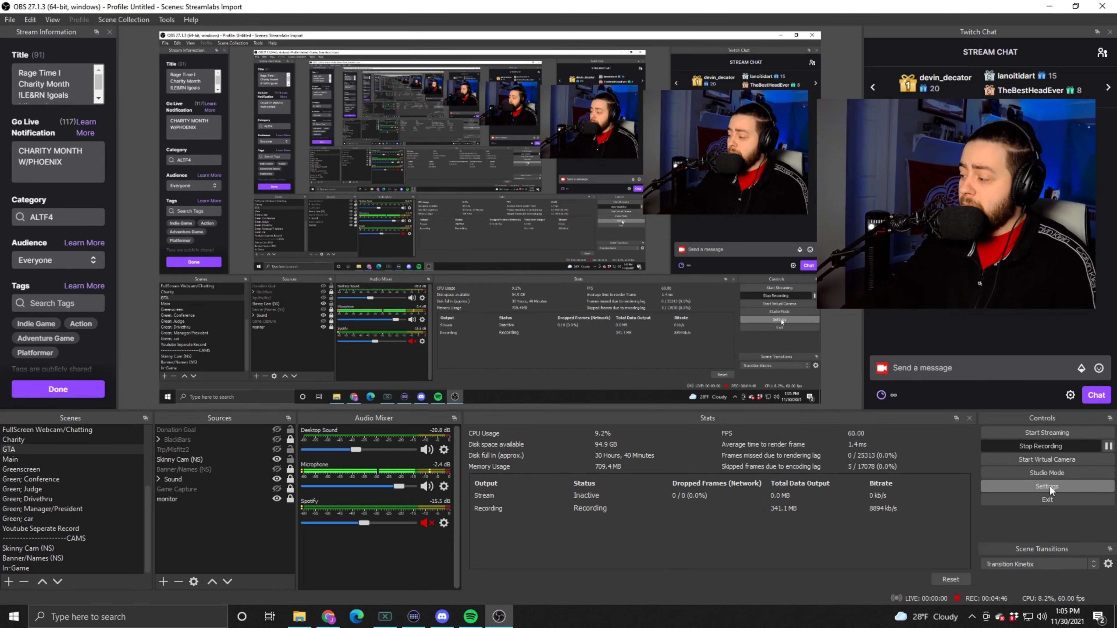
Review the Output and Video settings: 1920x1080 base and output at 60 FPS, locked while recording.
click(1047, 486)
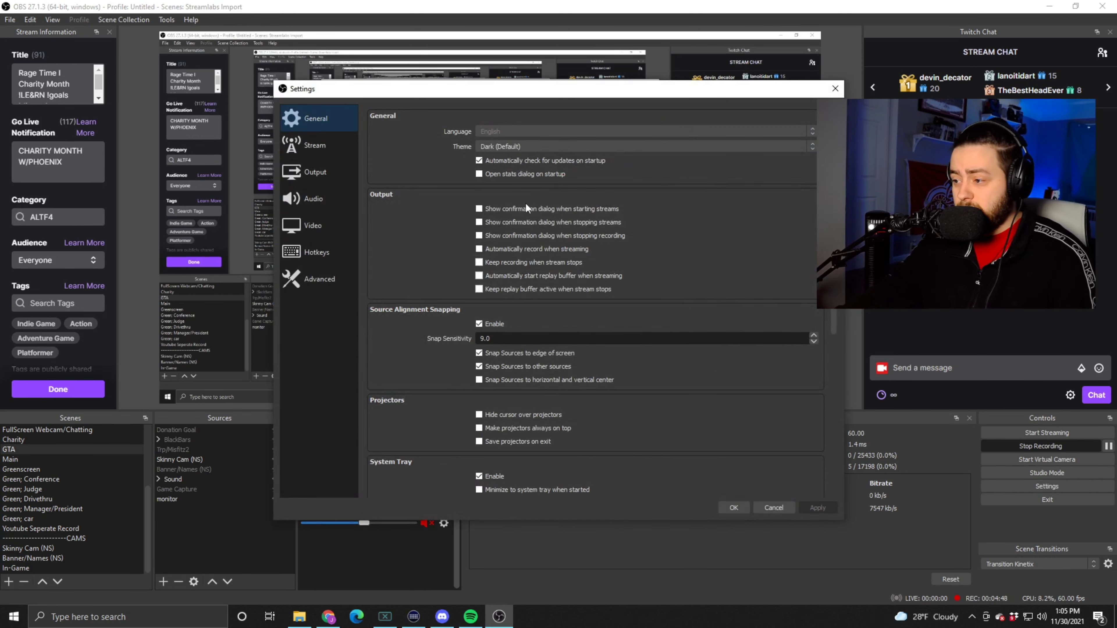
click(324, 178)
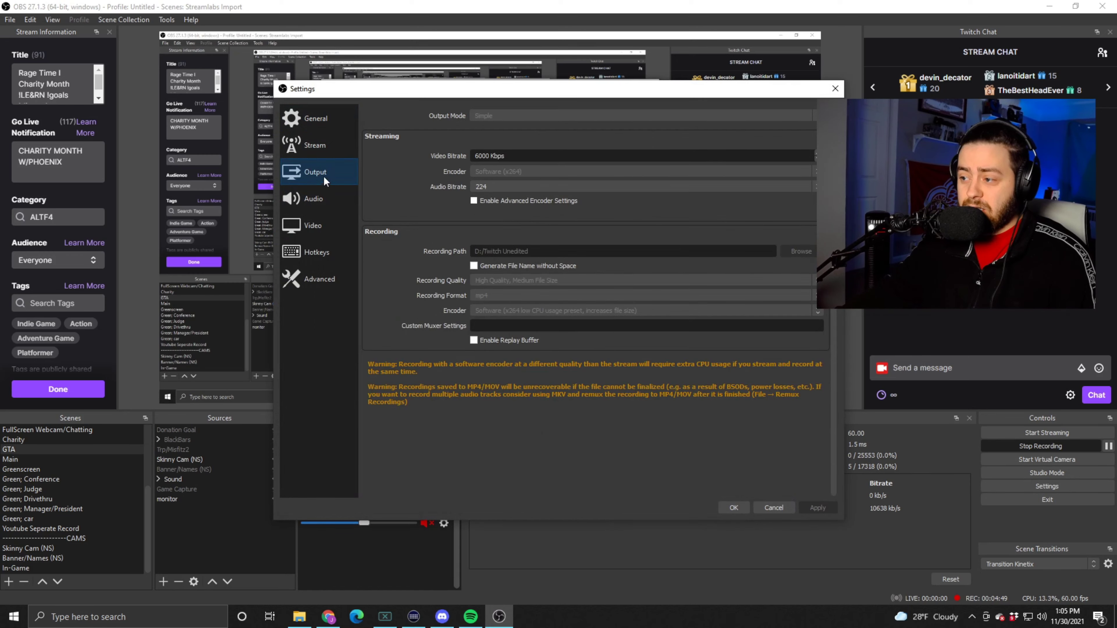
click(315, 225)
drag(544, 94, 364, 91)
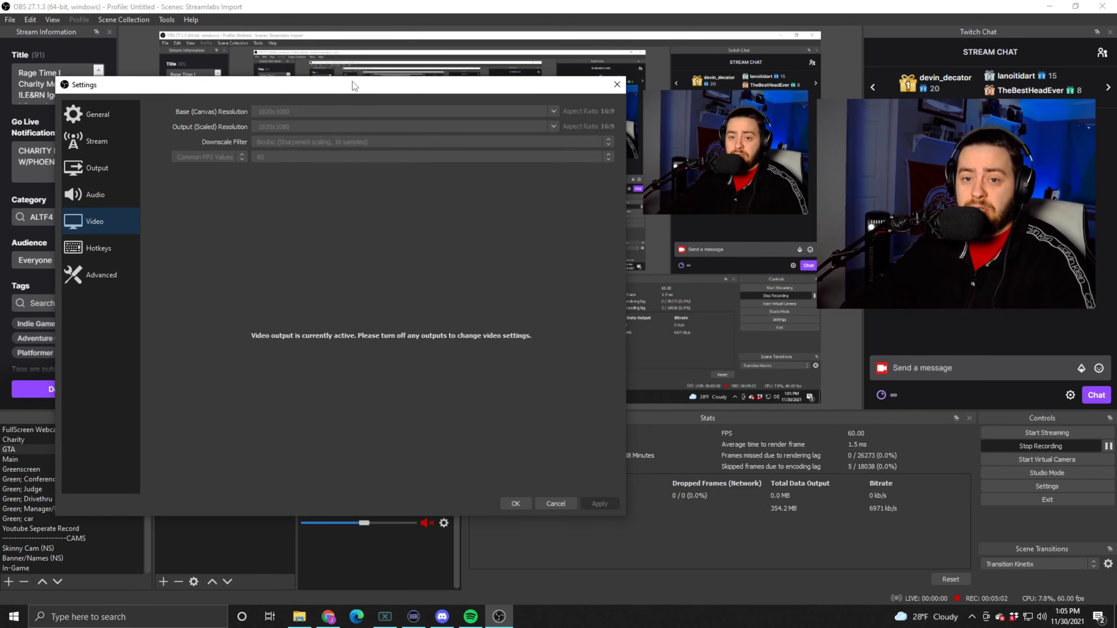
drag(353, 82, 409, 82)
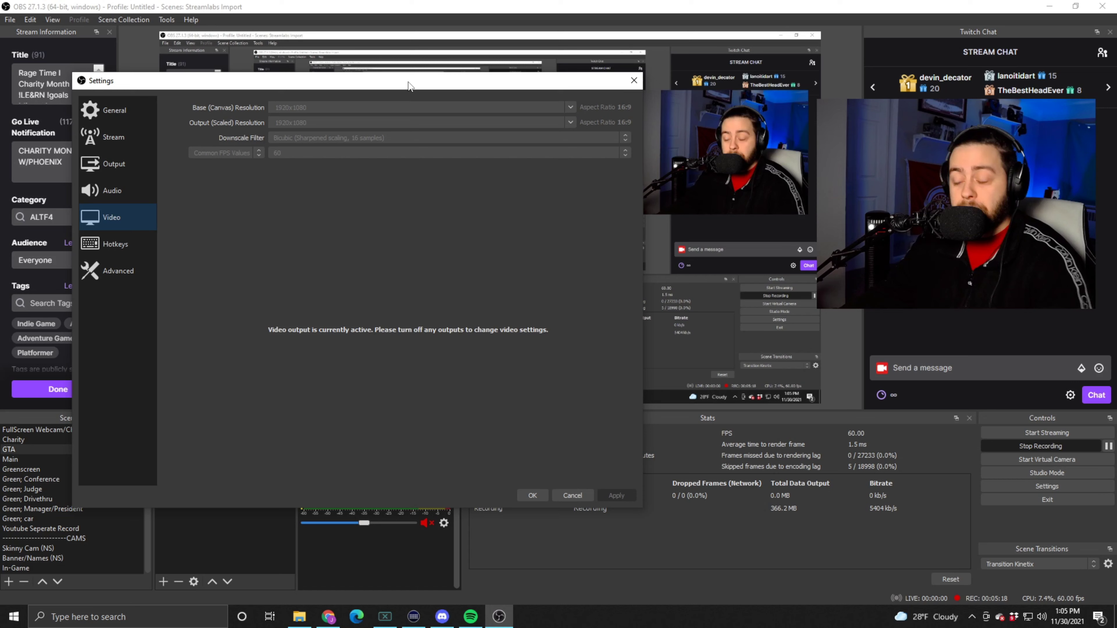
drag(409, 85, 381, 76)
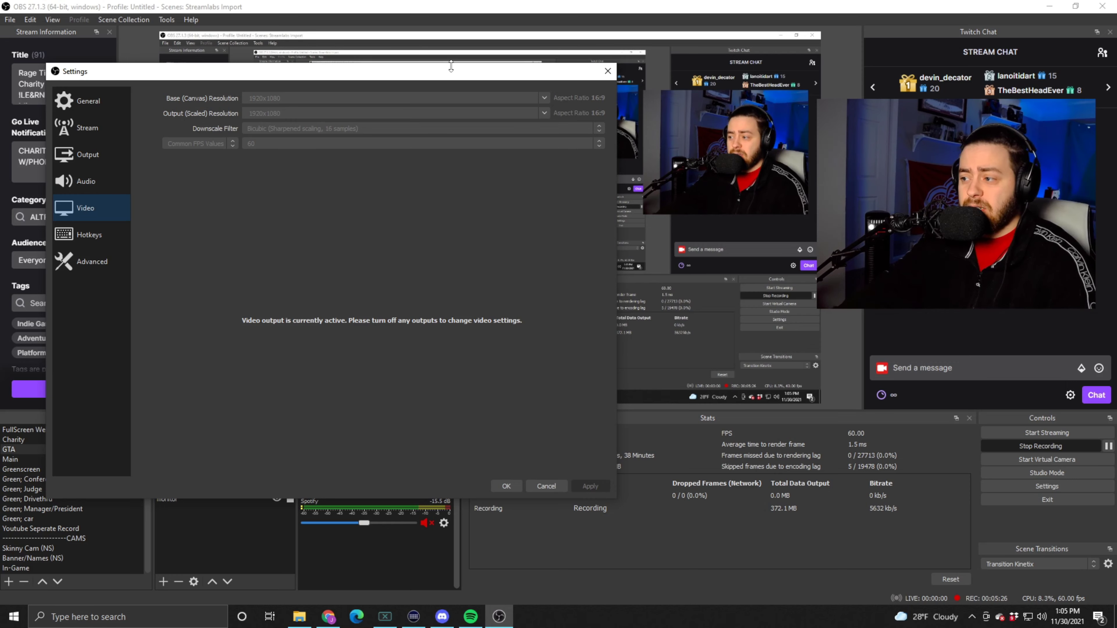
drag(443, 77, 441, 36)
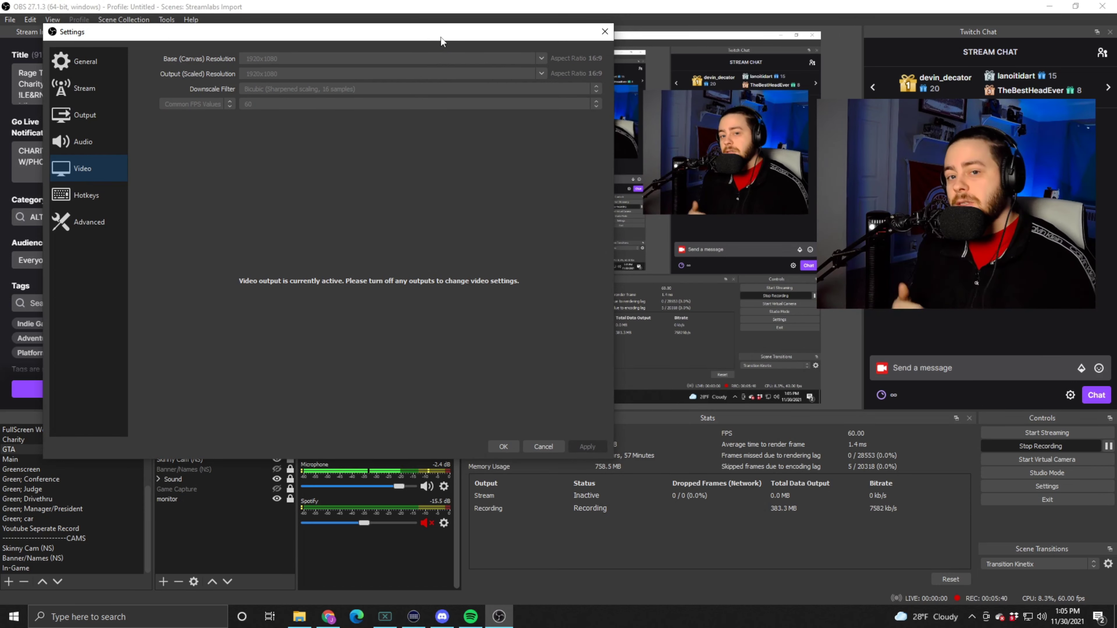
Dismiss the Settings dialog with Escape, leaving all settings unchanged.
drag(441, 37, 439, 41)
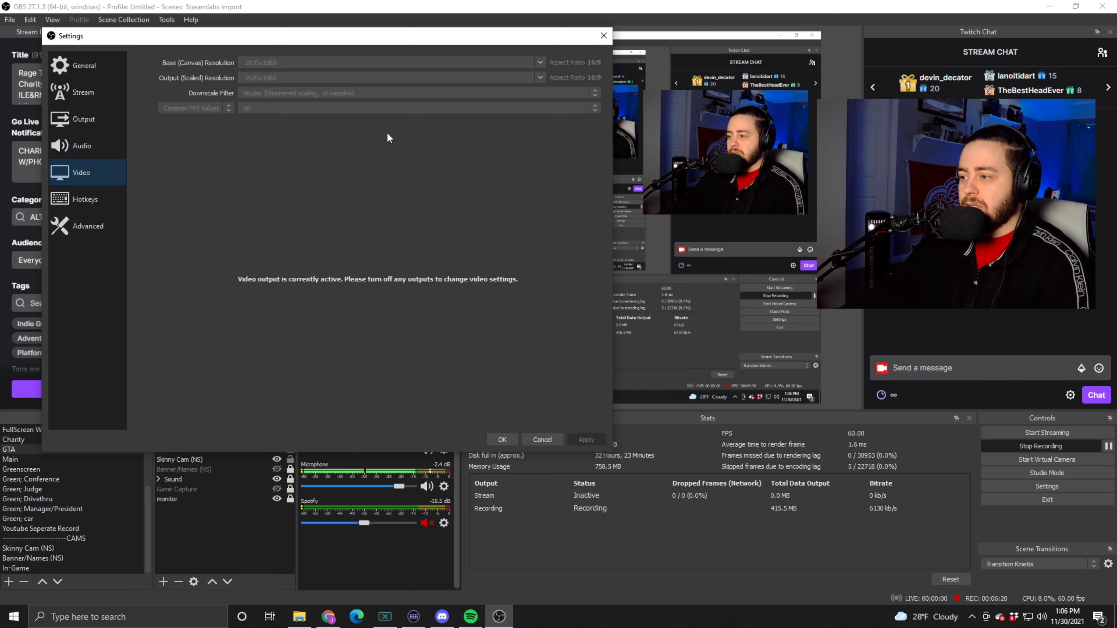
key(Escape)
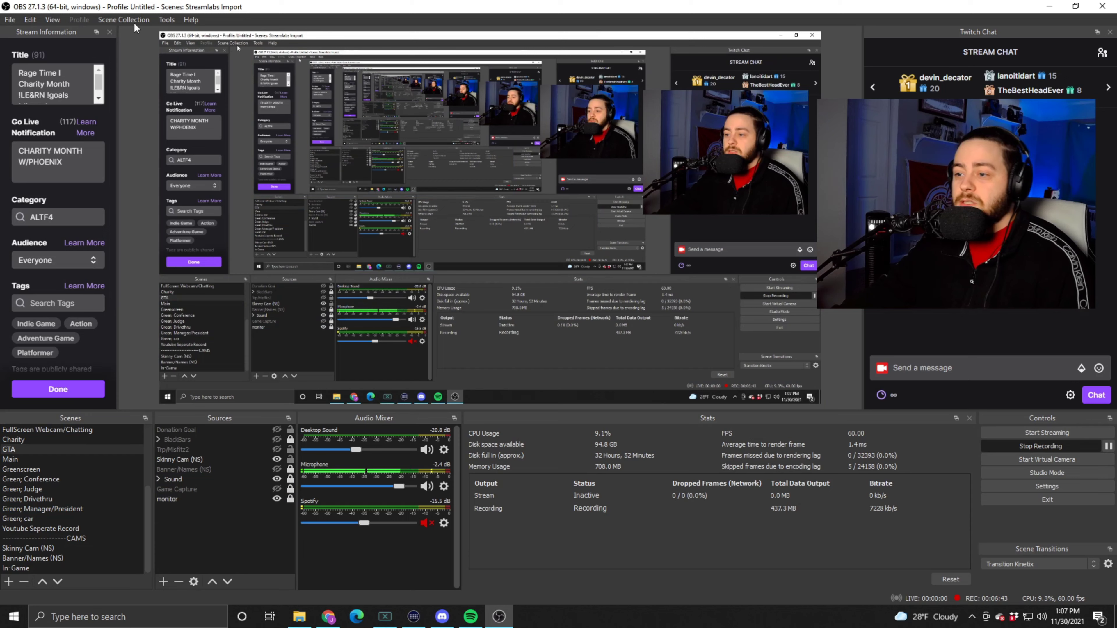
Float the Twitch Chat dock from View > Docks.
click(166, 20)
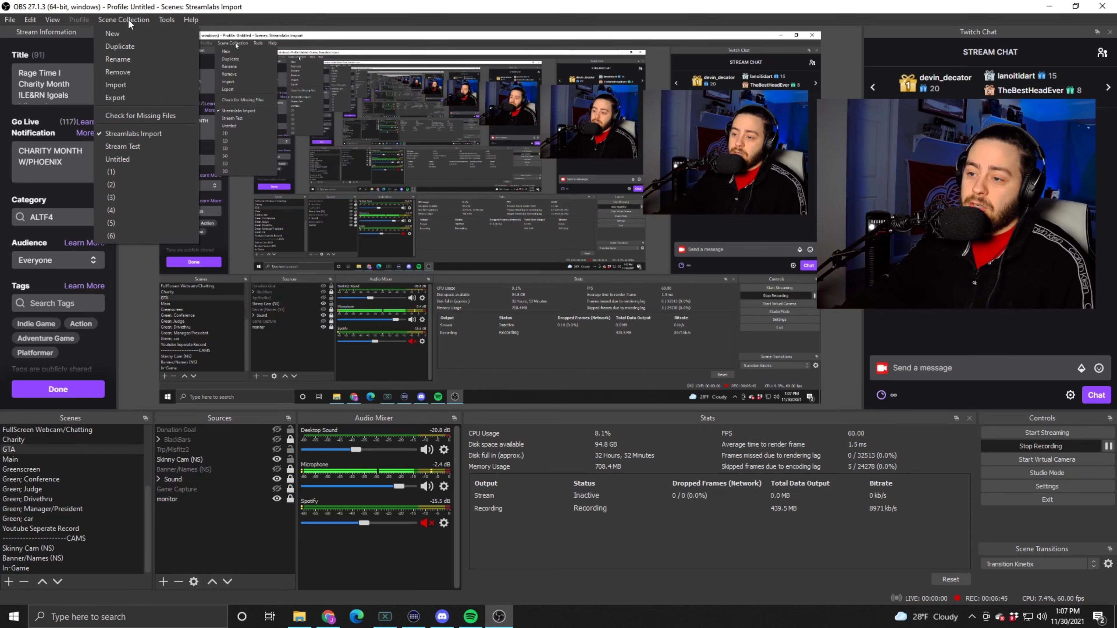
click(137, 22)
click(140, 20)
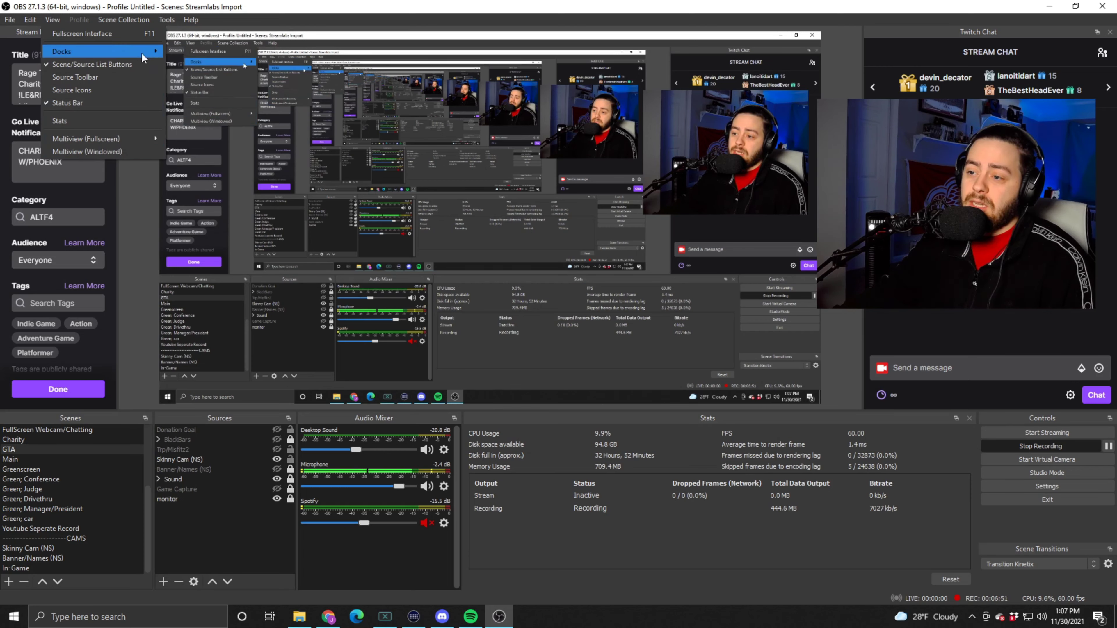
mouse_move(141, 53)
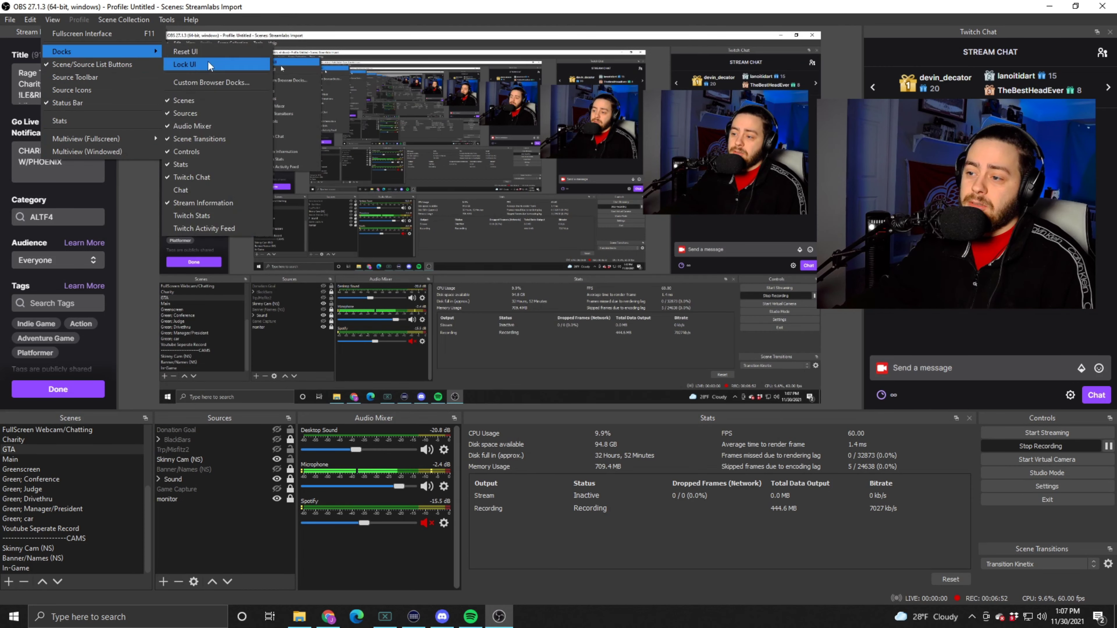
click(213, 177)
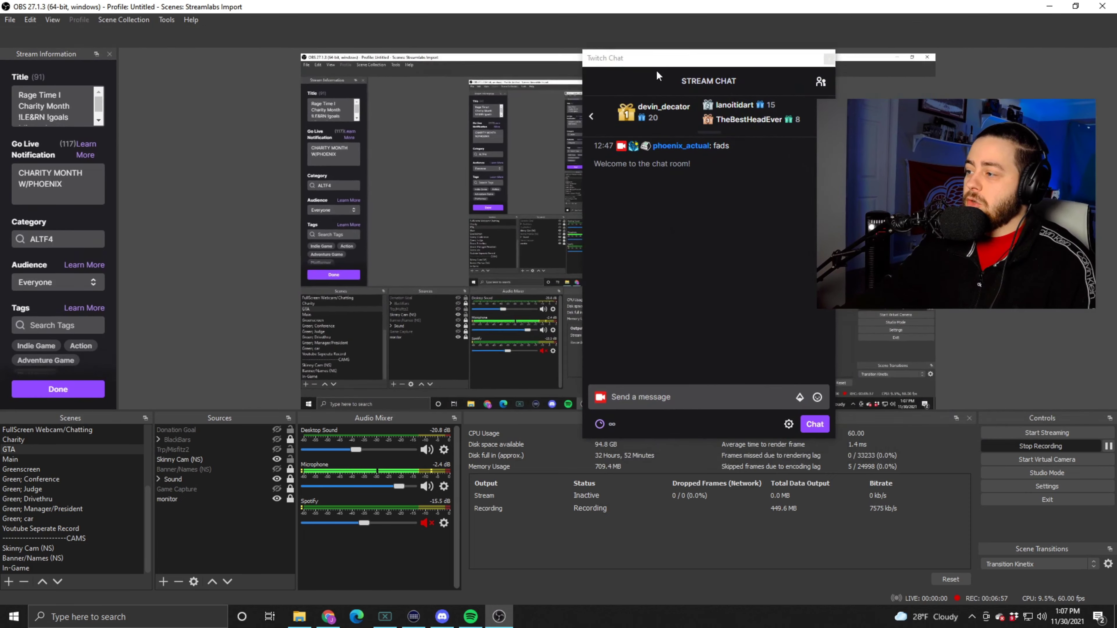
Dock Twitch Chat on the right and Stream Information on the left, widening the chat dock.
drag(37, 32, 393, 116)
drag(629, 74, 990, 33)
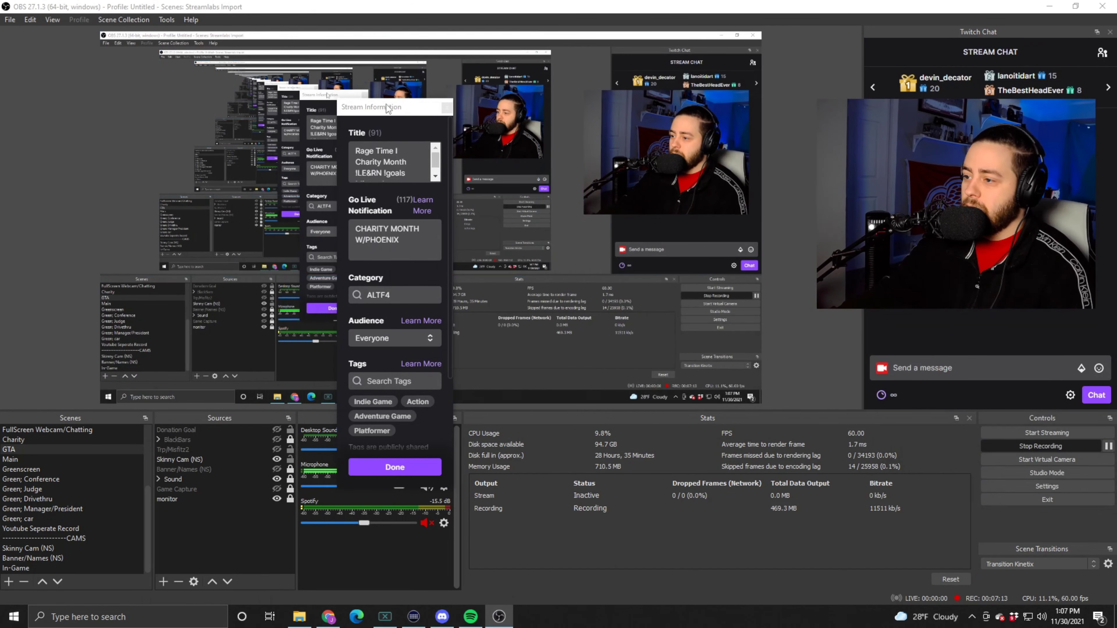
drag(392, 107, 13, 110)
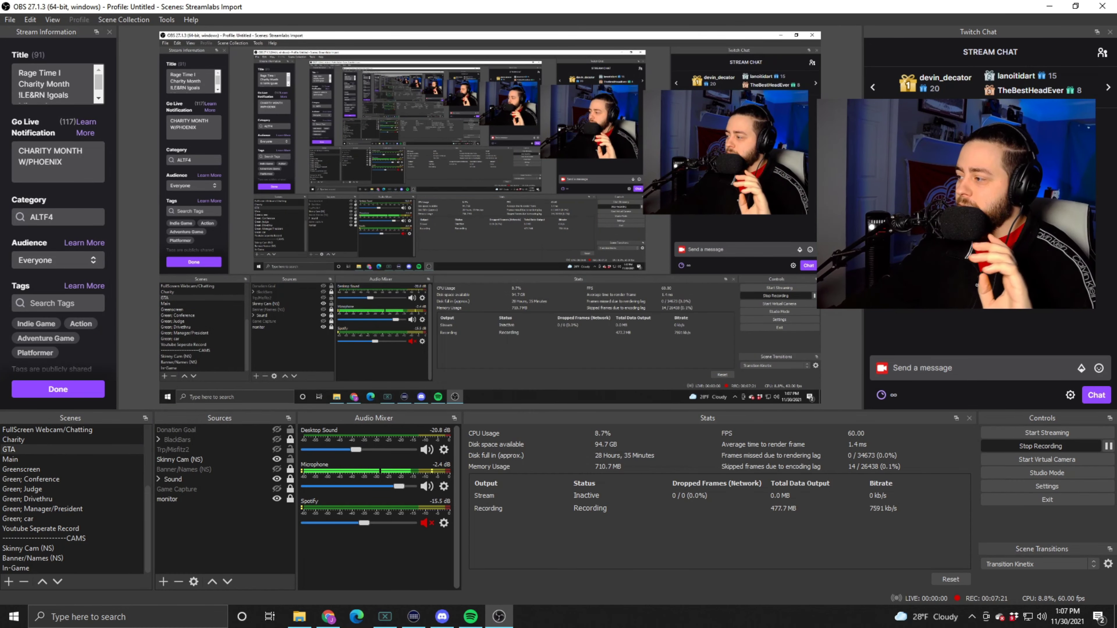
drag(863, 159, 804, 159)
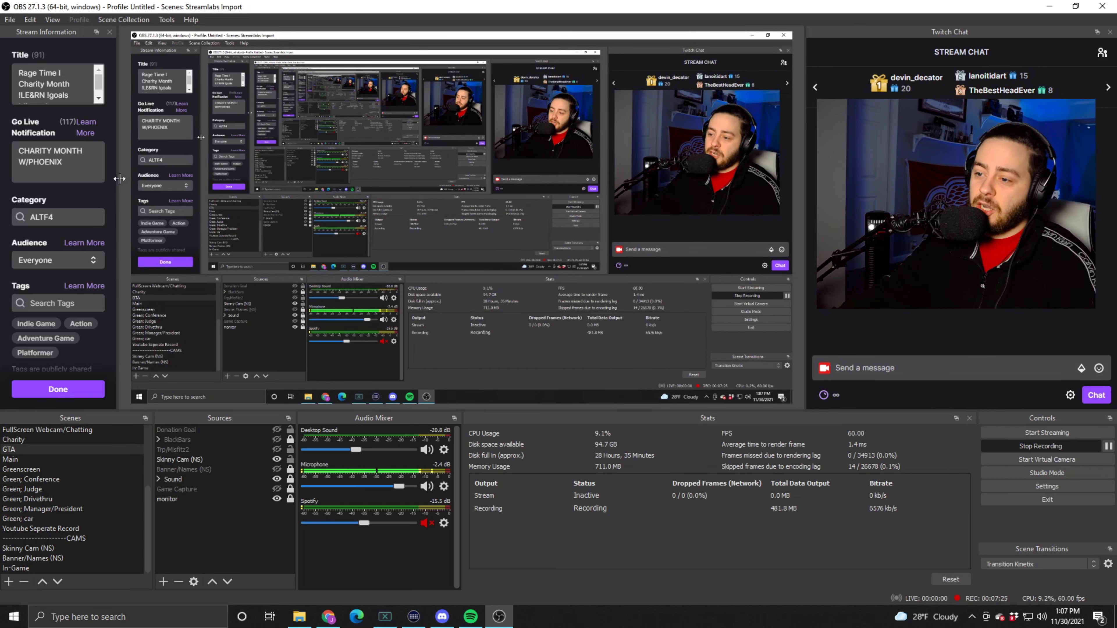
Widen the Stream Information dock so the title wraps to two lines; keep audience Everyone.
drag(119, 178, 136, 179)
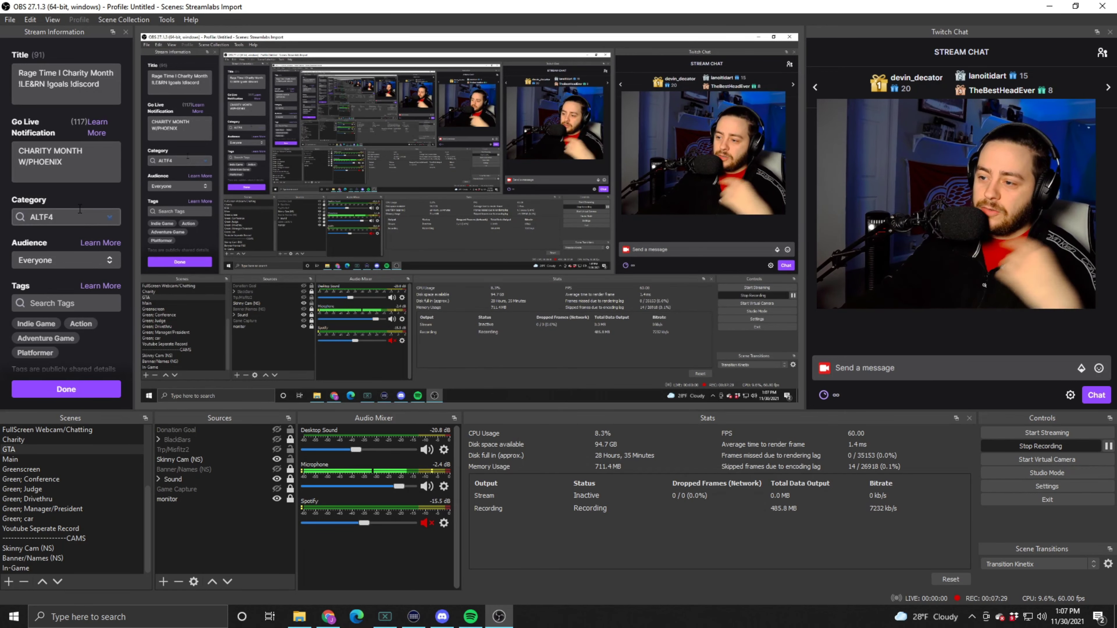
click(81, 260)
click(81, 261)
click(88, 259)
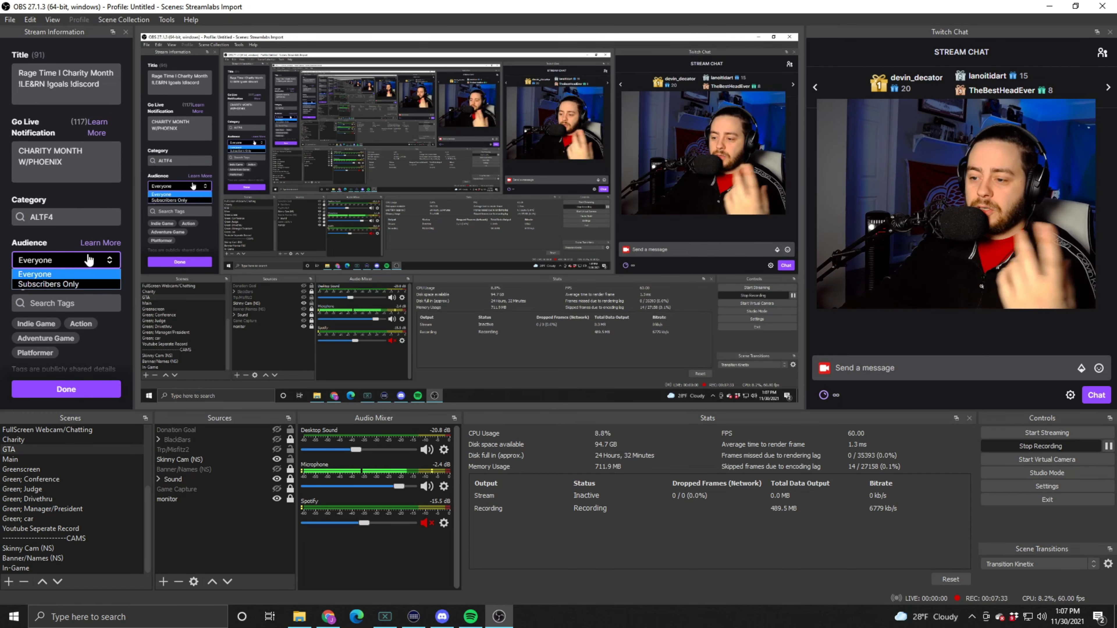
click(102, 264)
scroll(103, 299, down, 2)
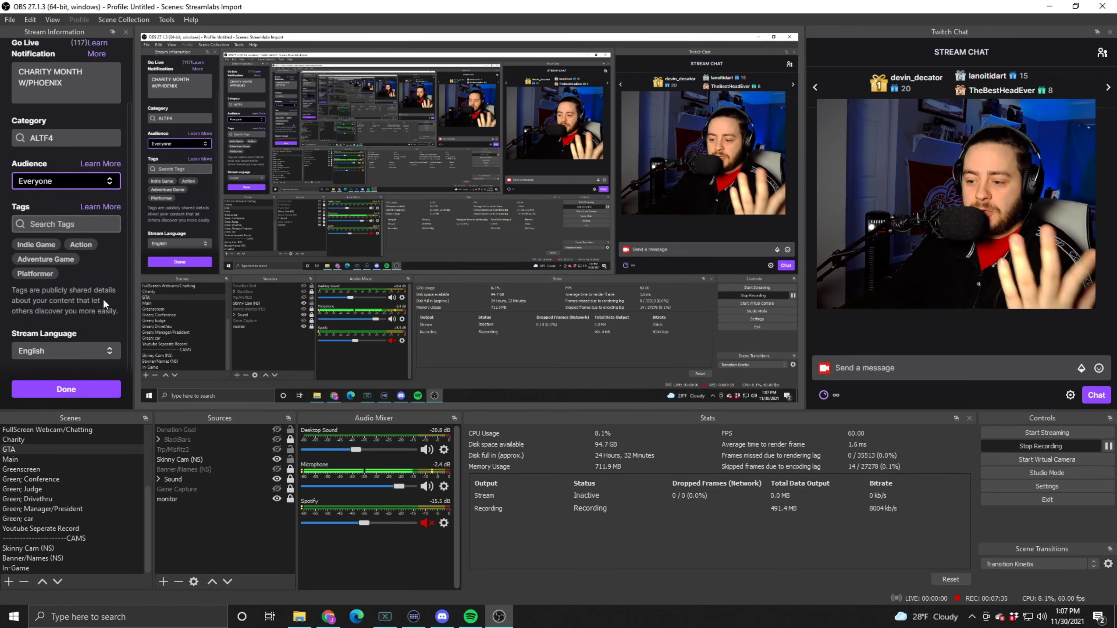
scroll(56, 349, up, 2)
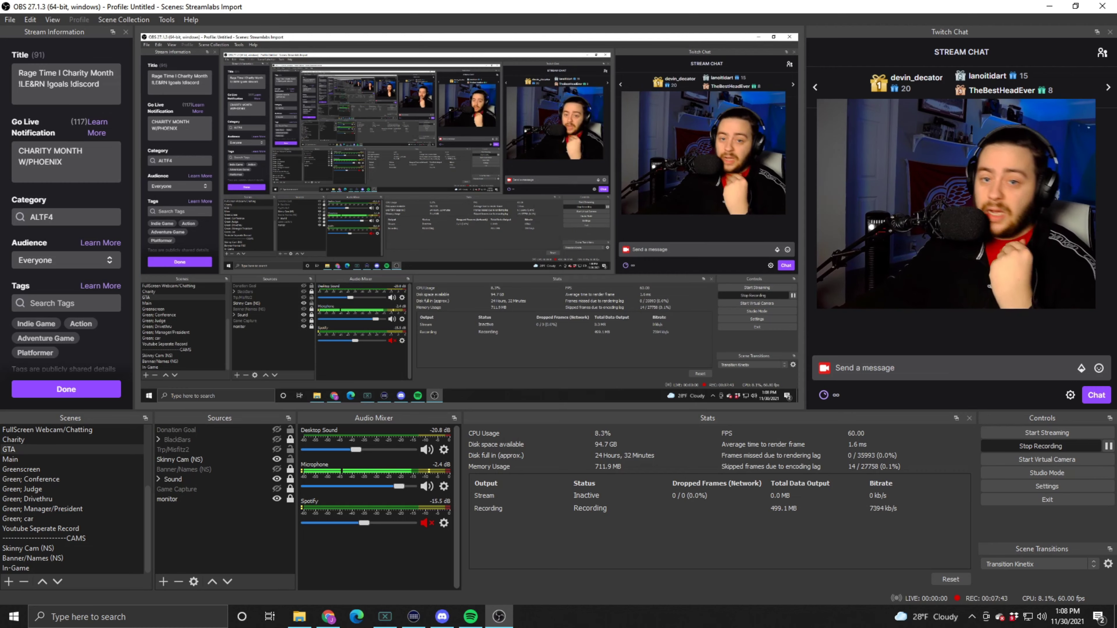
click(52, 19)
mouse_move(63, 50)
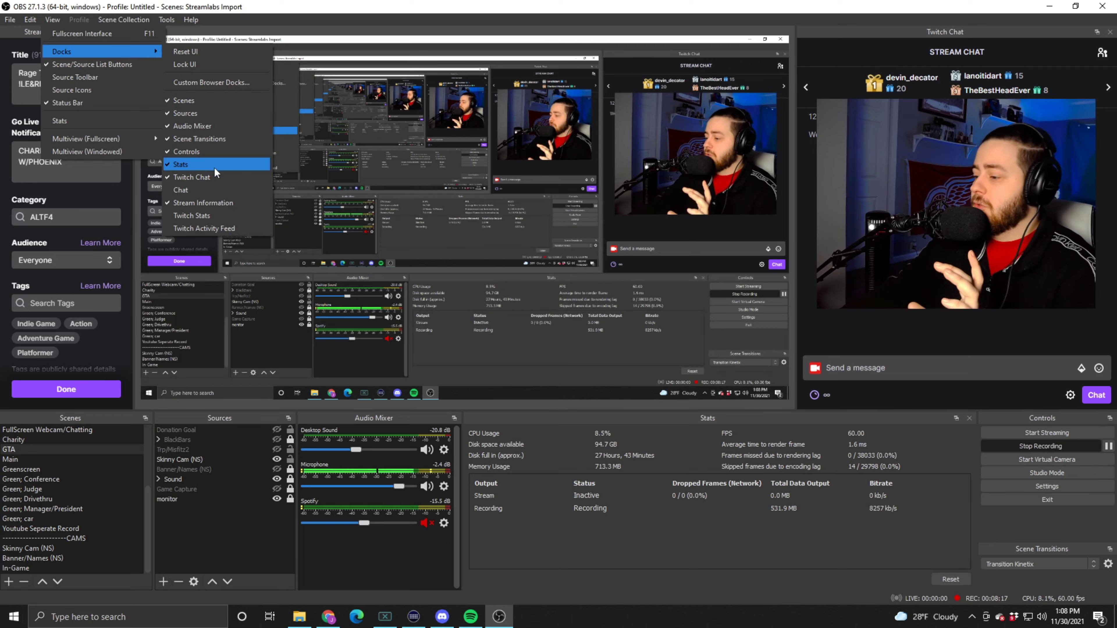
click(699, 393)
drag(708, 418, 668, 427)
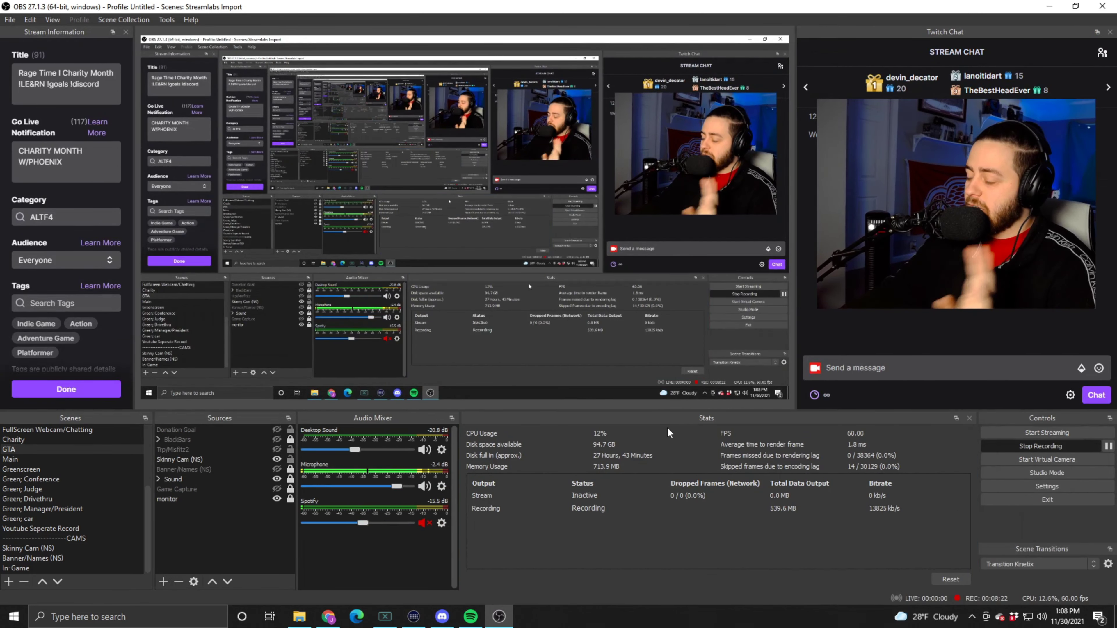